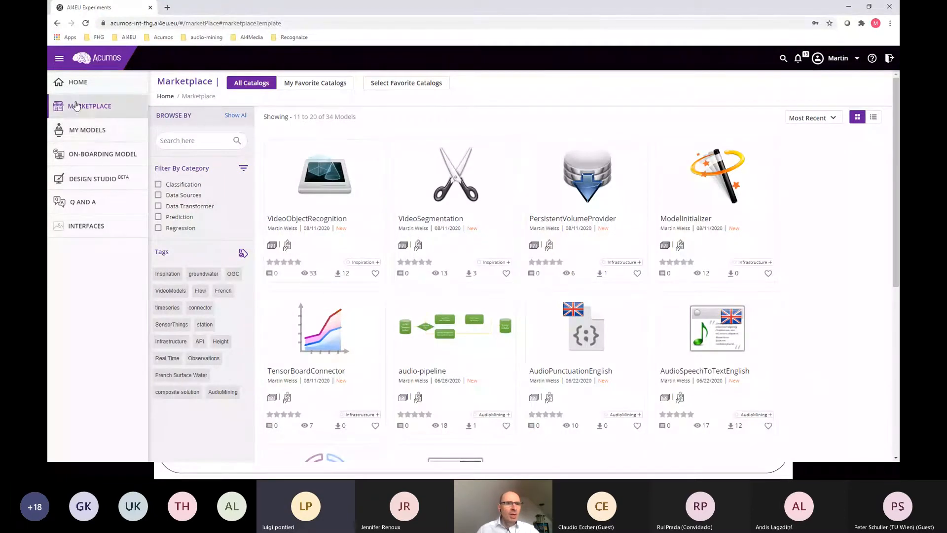
Step: Launch Acu-Compose in the Design Studio and add the VideoFileBroker (1.0.0) data source to the empty canvas
click(89, 182)
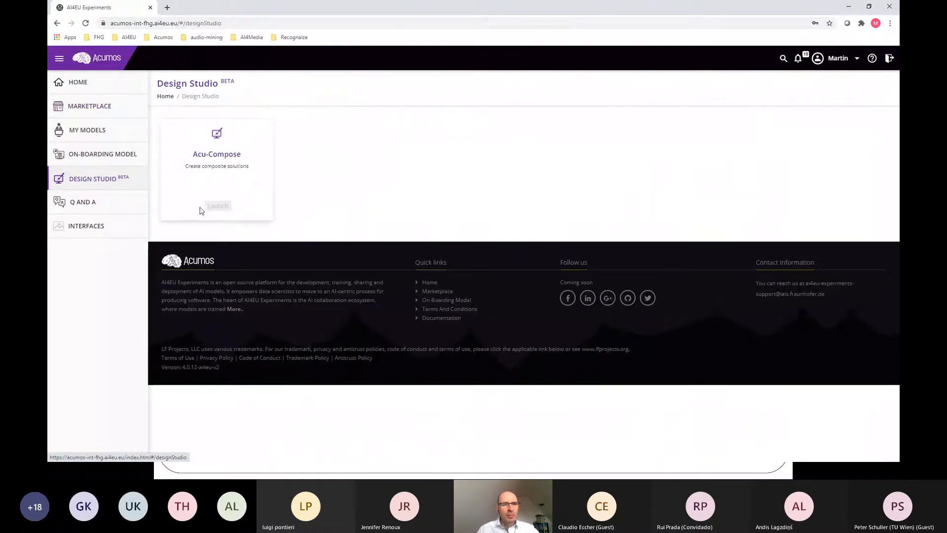
click(218, 206)
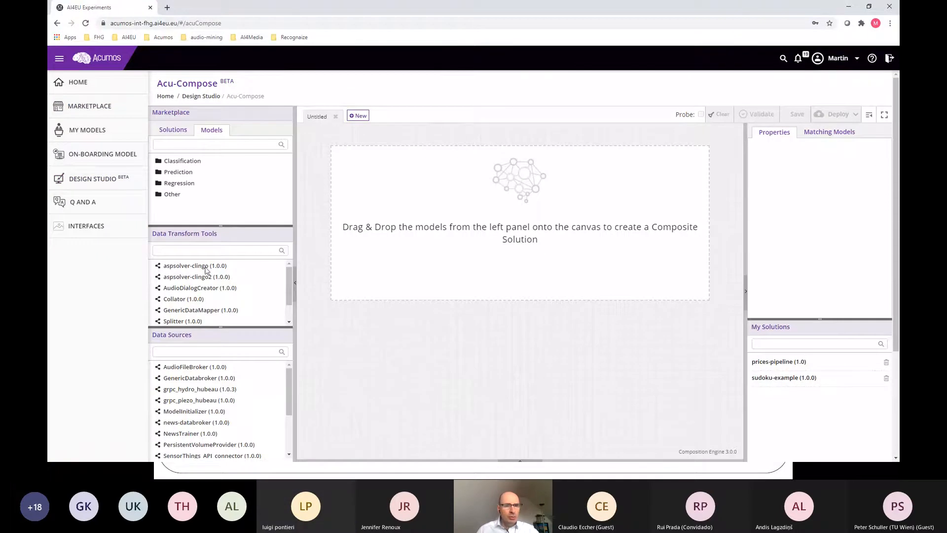
scroll(202, 389, down, 5)
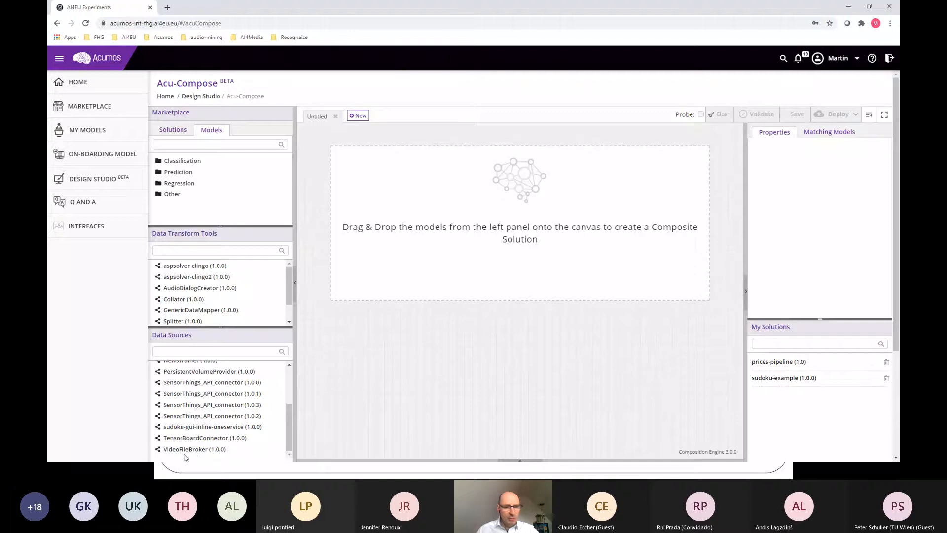
drag(180, 452, 339, 242)
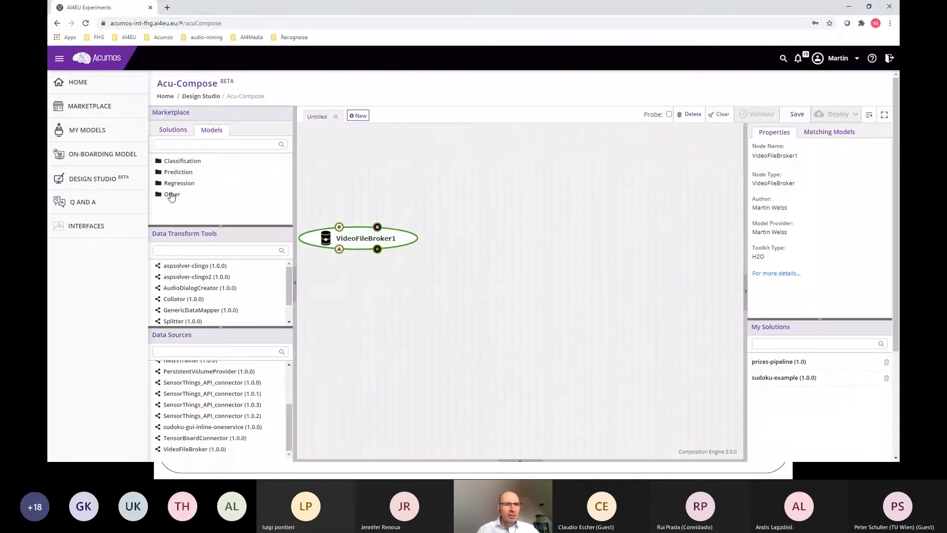
Step: Add the VideoSegmentation (1.0.0) classification model beside VideoFileBroker1 and link the broker's getVideoFileJob output to its matching input
click(173, 195)
click(177, 173)
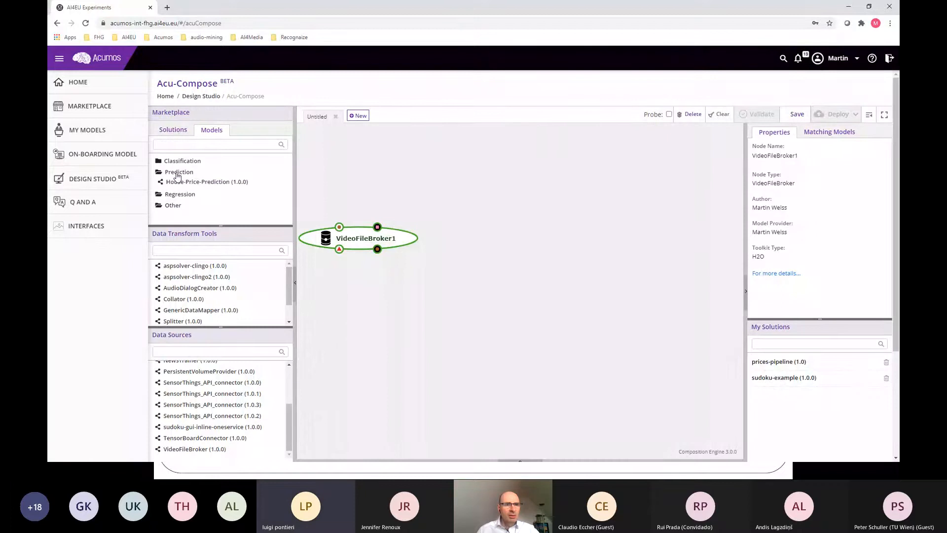
click(178, 161)
scroll(206, 184, down, 3)
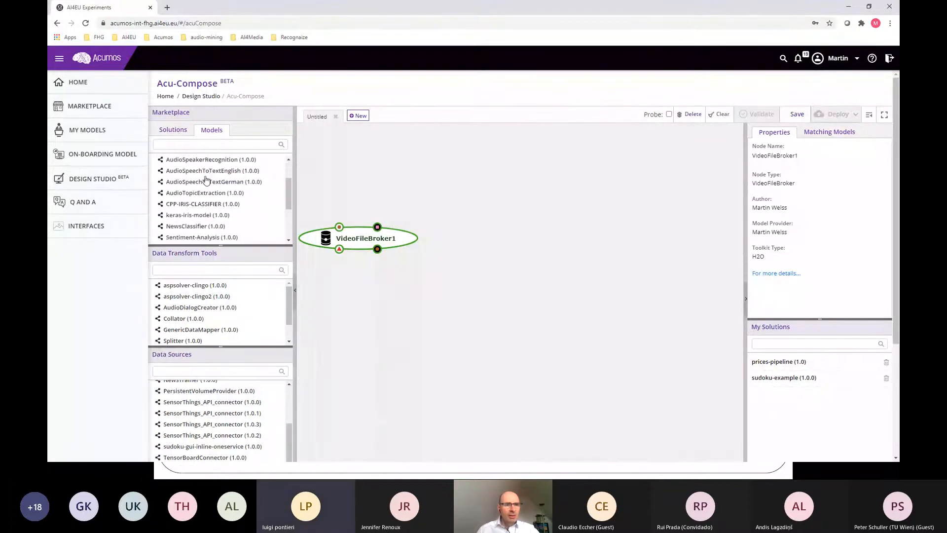
scroll(206, 184, down, 1)
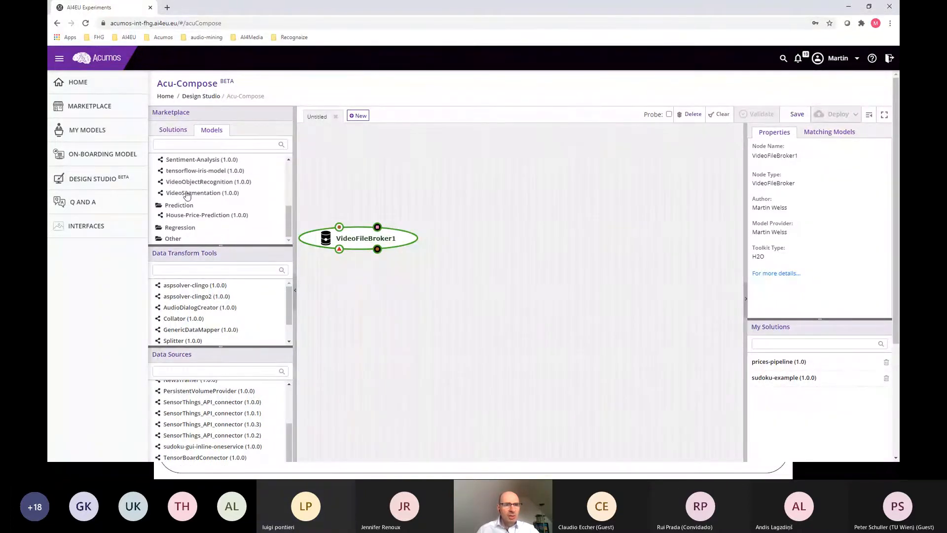
drag(187, 196, 483, 237)
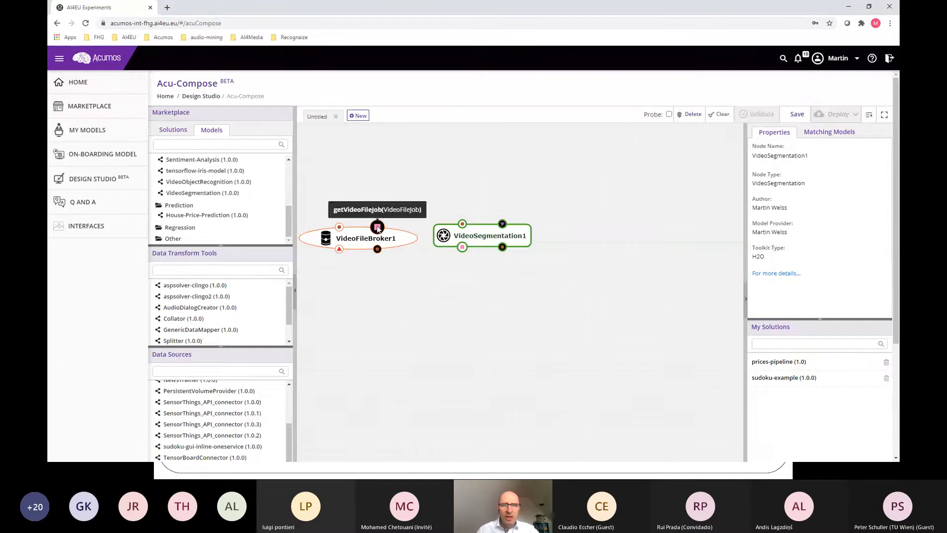
drag(378, 229, 462, 250)
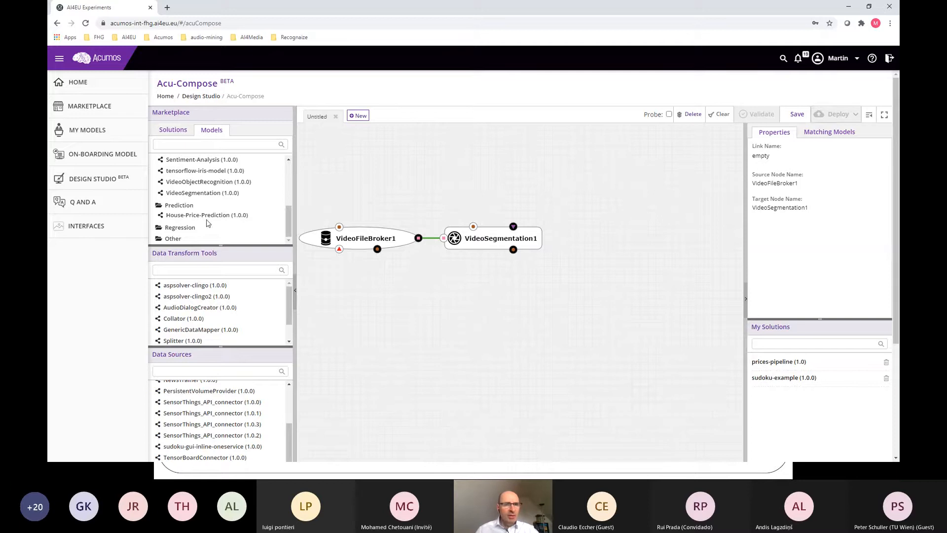
Step: Add the VideoObjectRecognition (1.0.0) model after VideoSegmentation1 and link getNextVideoSegment to its classifyObjects input
drag(194, 182, 631, 239)
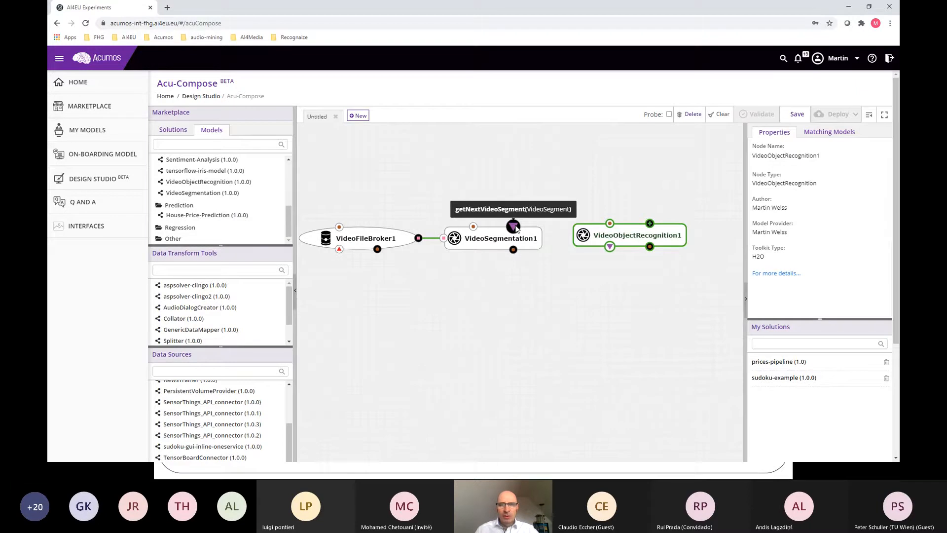
drag(515, 227, 616, 252)
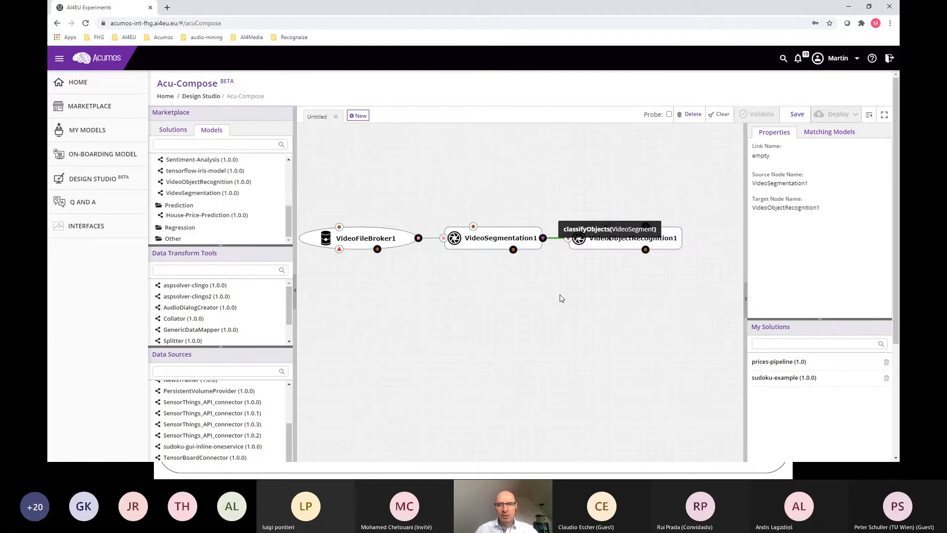
click(477, 170)
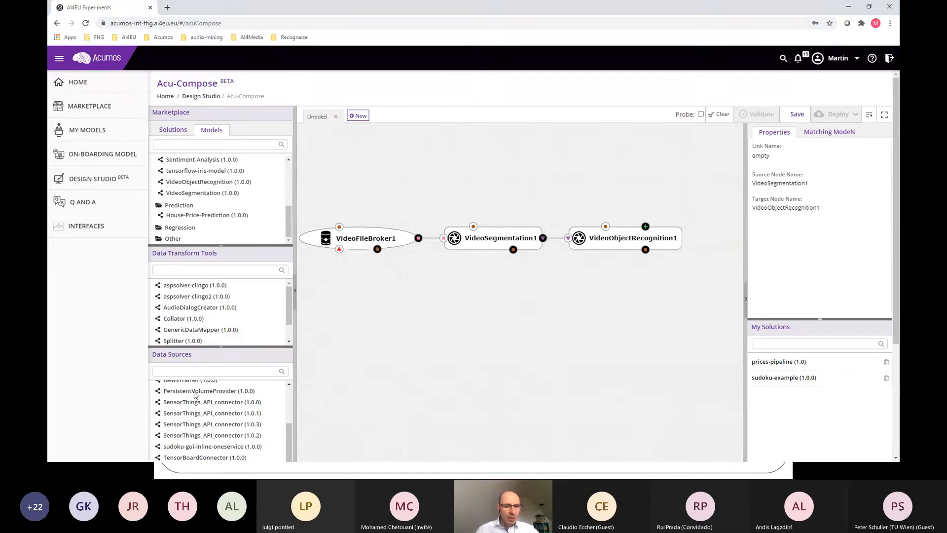
Step: Add a PersistentVolumeProvider (1.0.0) node below VideoFileBroker1 and rename it /data/video/incoming
drag(195, 395, 367, 309)
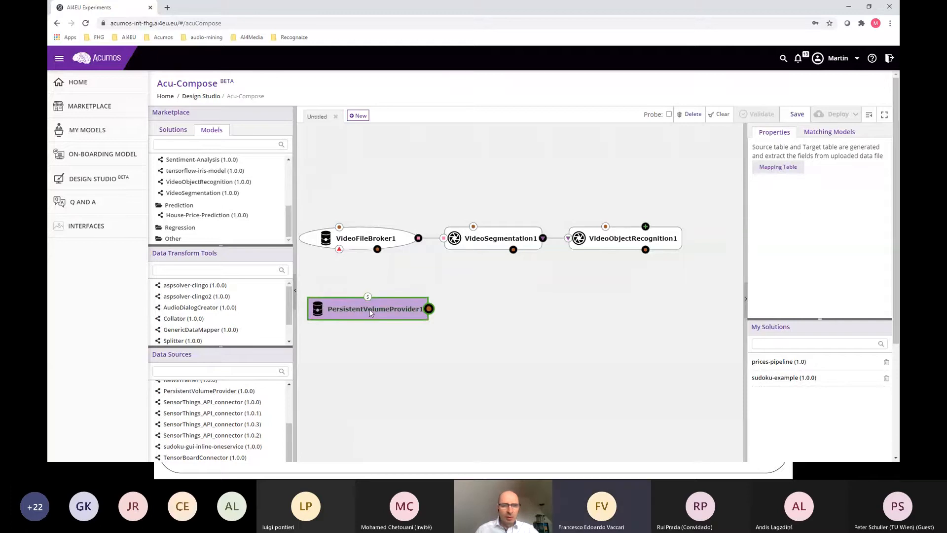
double_click(368, 309)
text(/data)
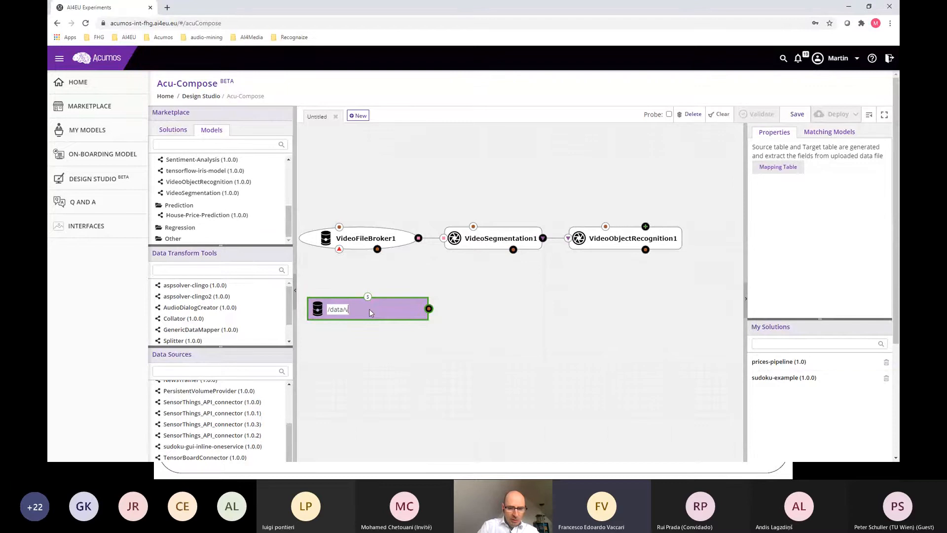
text(/vi)
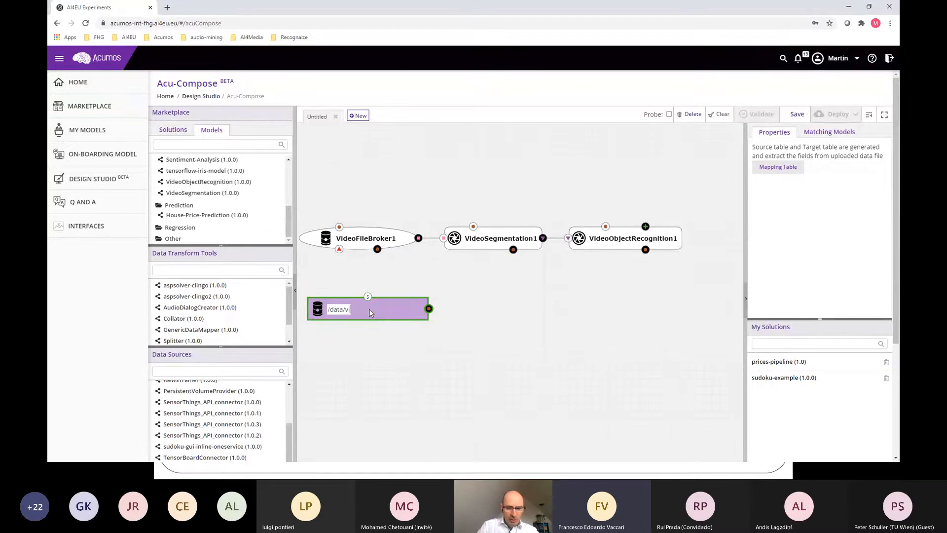
text(deo/incoming)
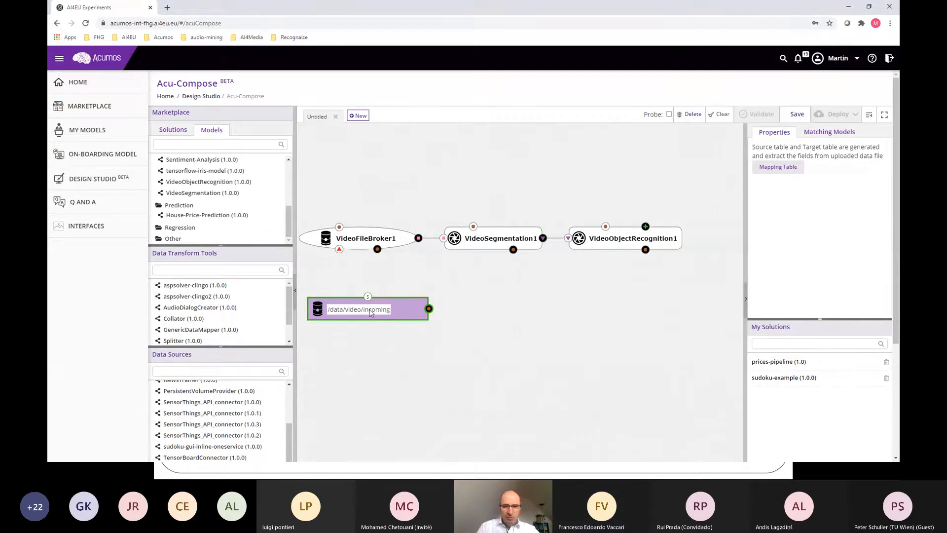
key(Return)
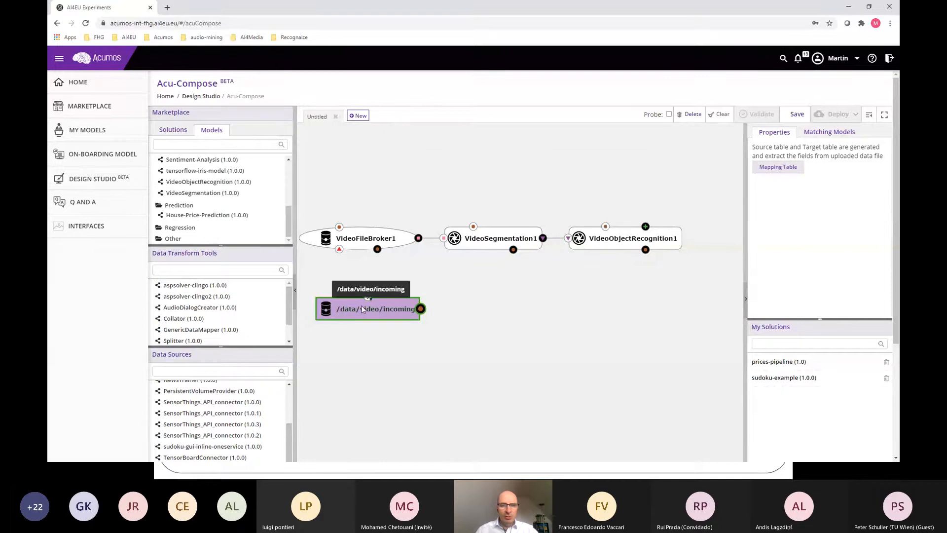
Step: Connect the /data/video/incoming node's output to the setConfig inputs of VideoFileBroker1, VideoSegmentation1 and VideoObjectRecognition1
drag(423, 311, 339, 228)
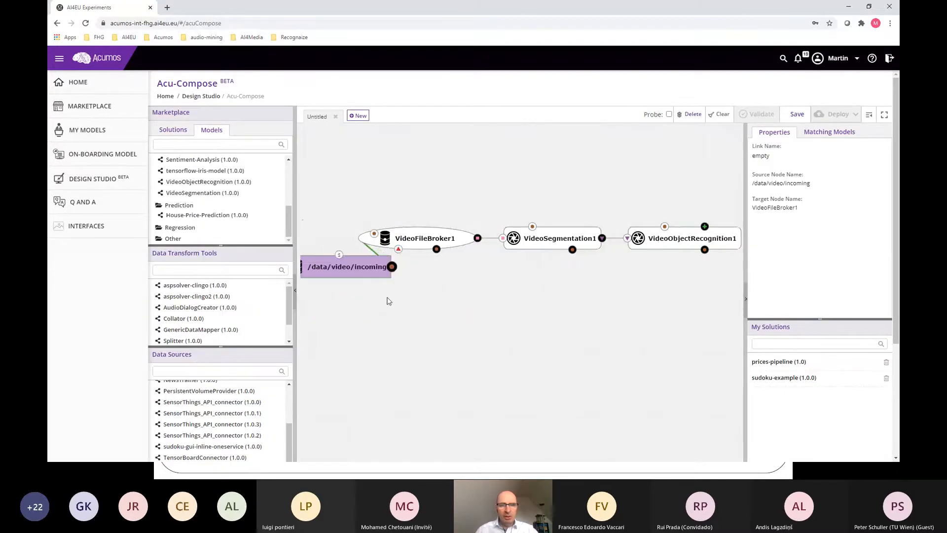
drag(303, 240, 380, 333)
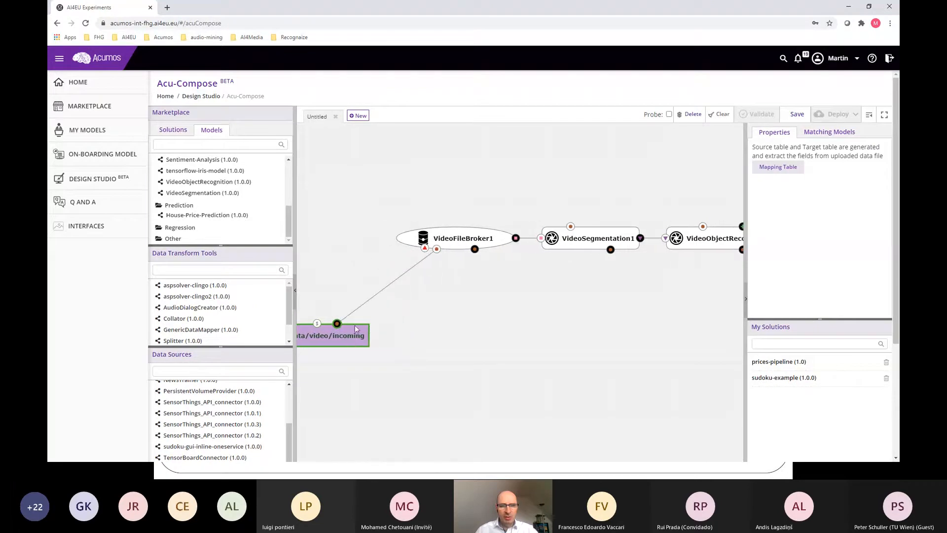
drag(336, 324, 570, 226)
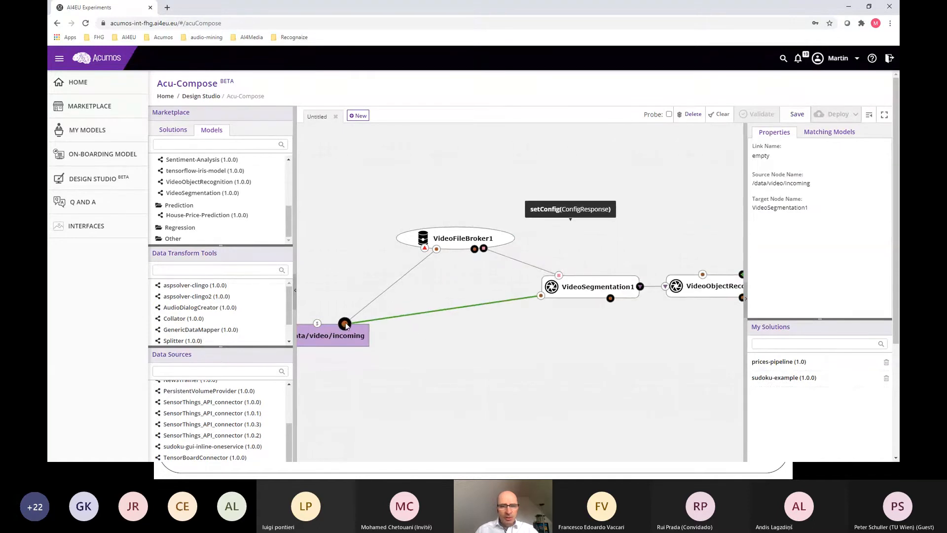
drag(344, 324, 708, 279)
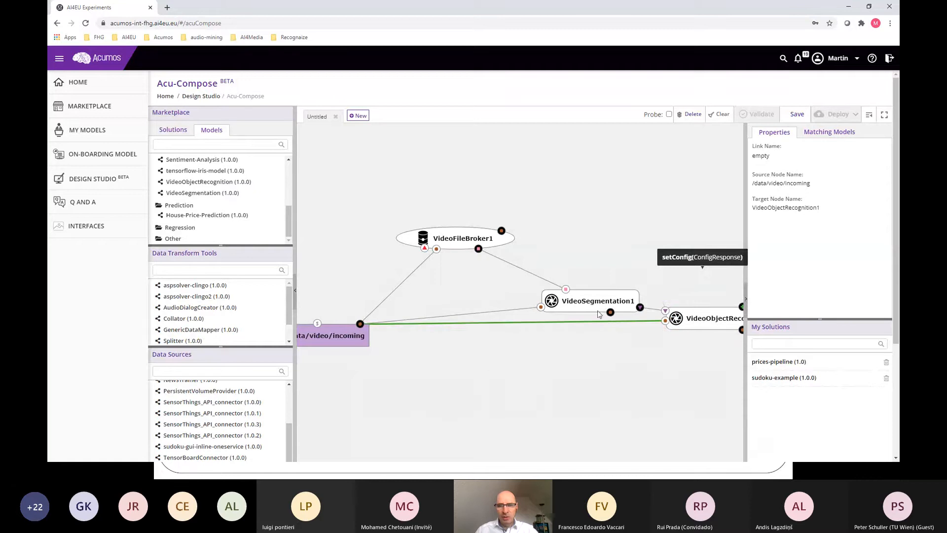
Step: Realign VideoSegmentation1 and VideoObjectRecognition1 in a row with VideoFileBroker1, keeping the /data/video/incoming node below them
click(598, 310)
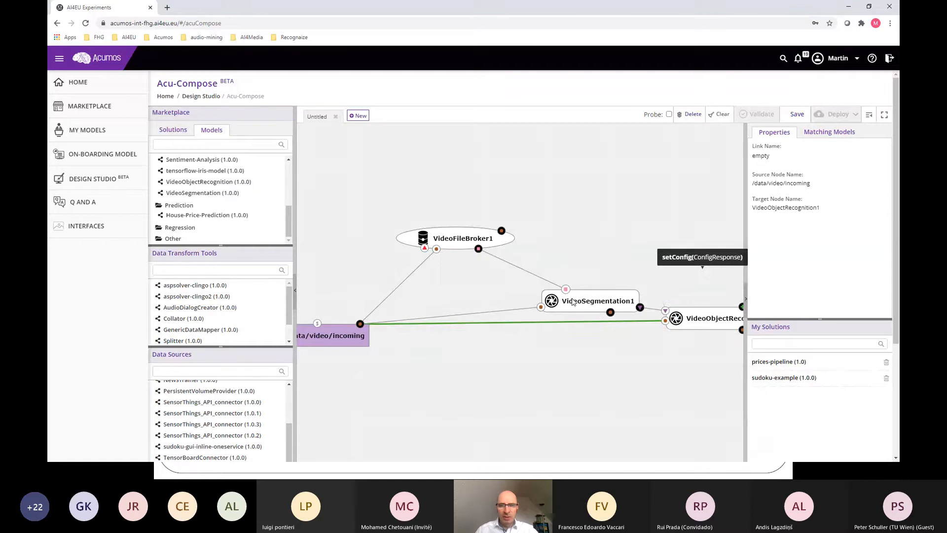
click(709, 328)
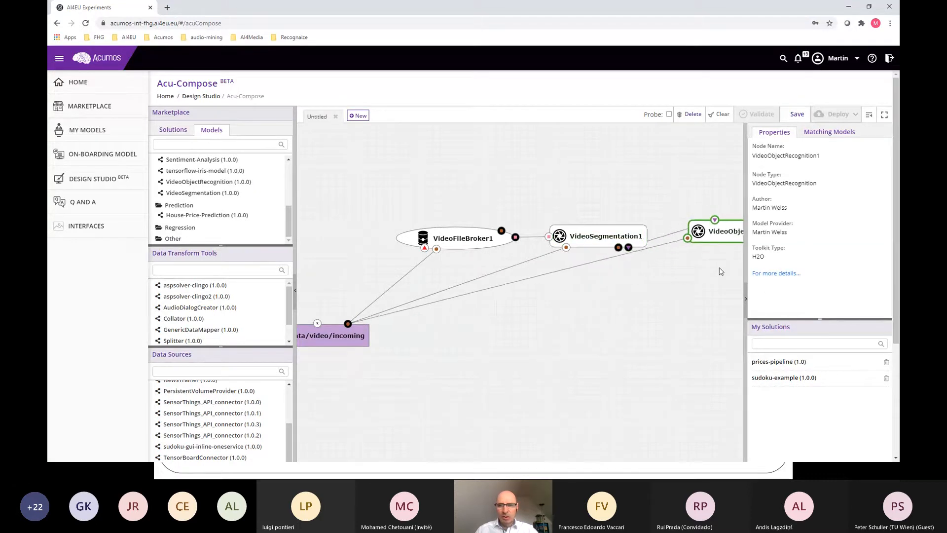
click(328, 336)
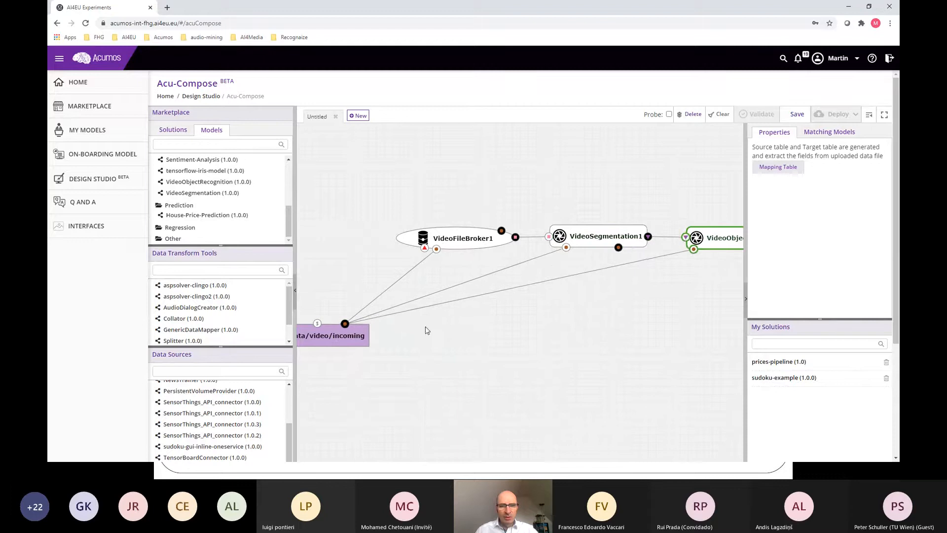
click(324, 337)
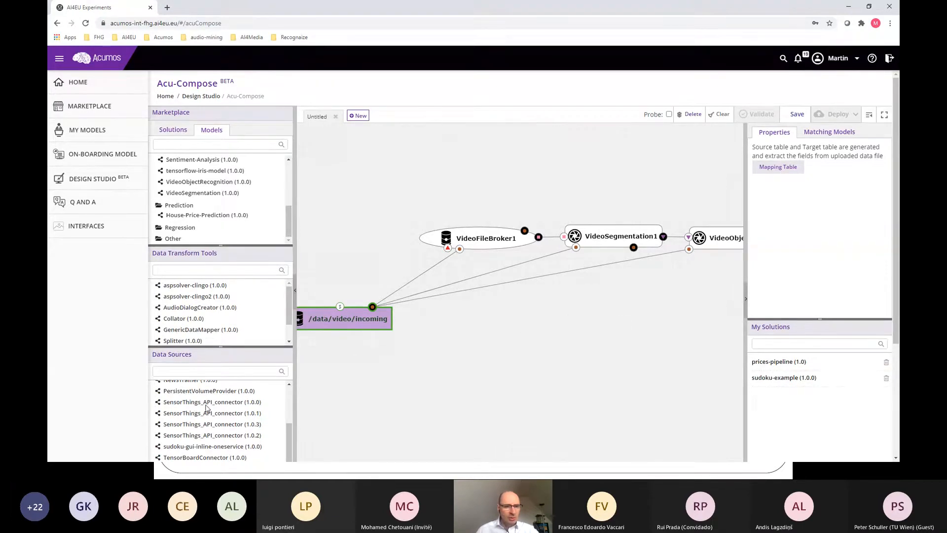
Step: Add a ModelInitializer (1.0.0) node and connect its output to the configuration inputs of VideoSegmentation1 and VideoObjectRecognition1
scroll(206, 407, up, 2)
drag(194, 407, 509, 329)
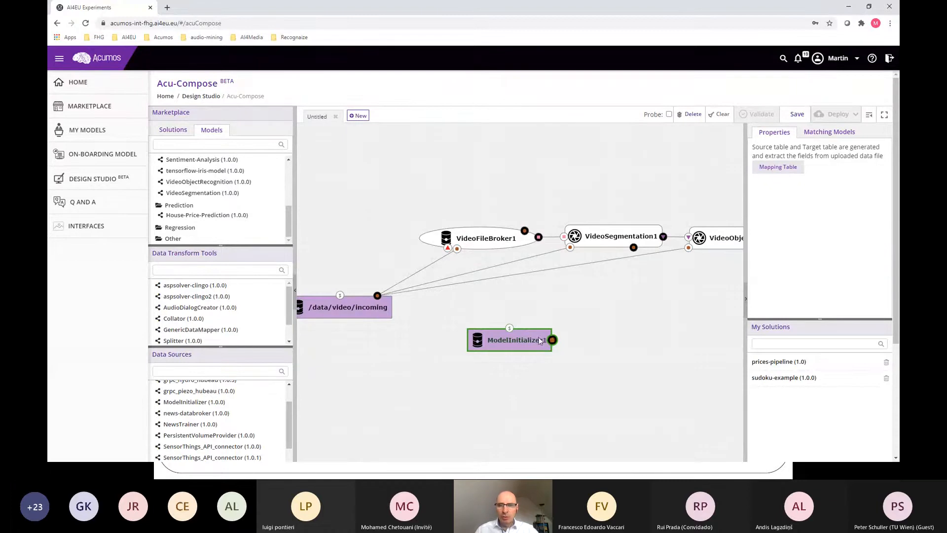
drag(552, 340, 575, 250)
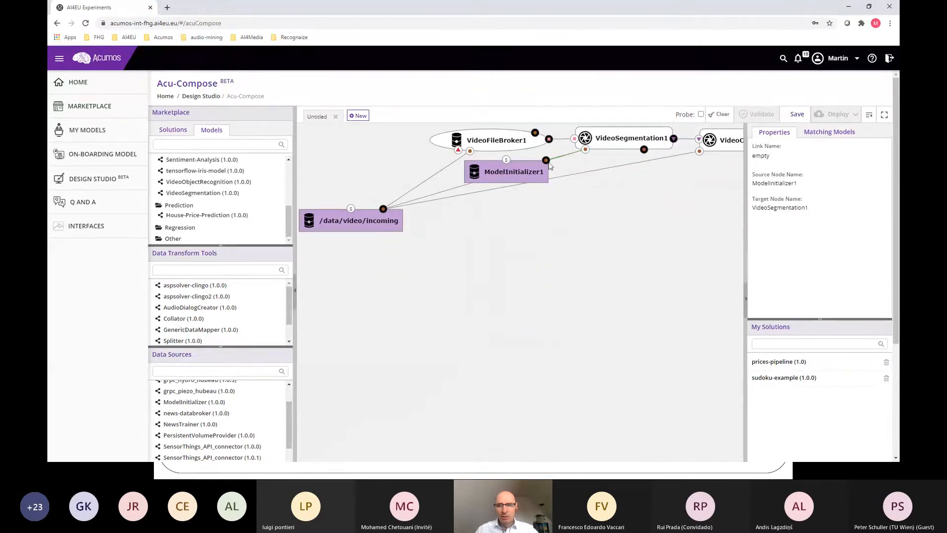
drag(545, 160, 698, 151)
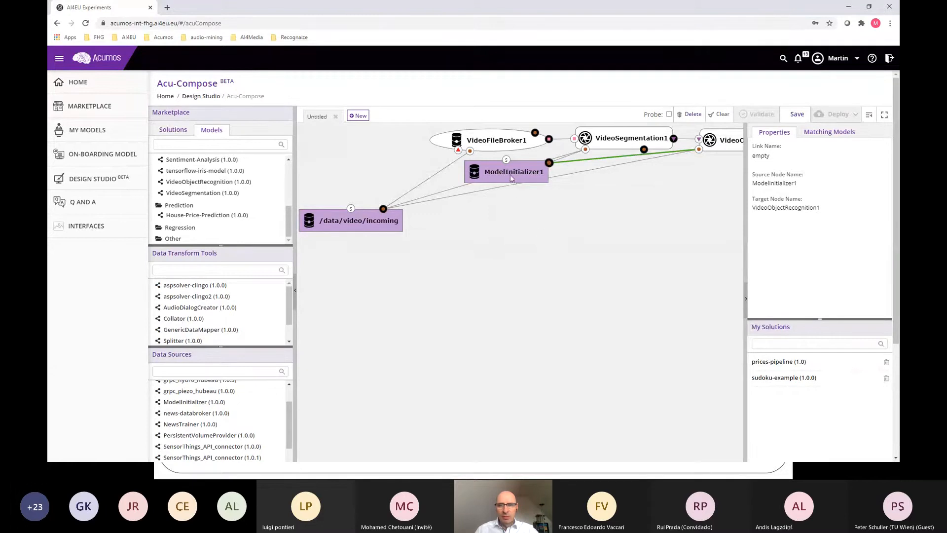
Step: Move ModelInitializer1 down beside the /data/video/incoming node and nudge VideoSegmentation1 so the whole pipeline is laid out clearly
drag(509, 175, 530, 230)
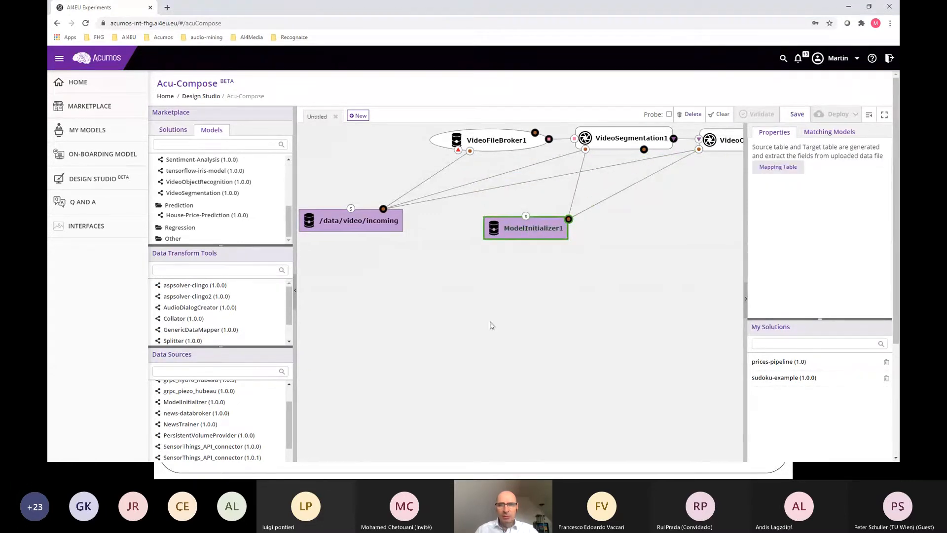
drag(620, 149, 619, 153)
drag(595, 267, 530, 302)
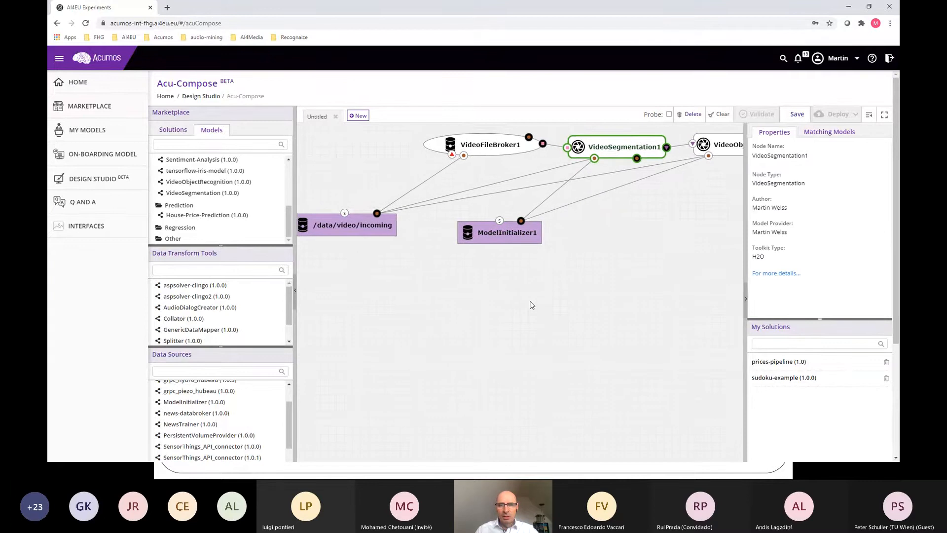
scroll(530, 302, up, 1)
scroll(530, 305, down, 3)
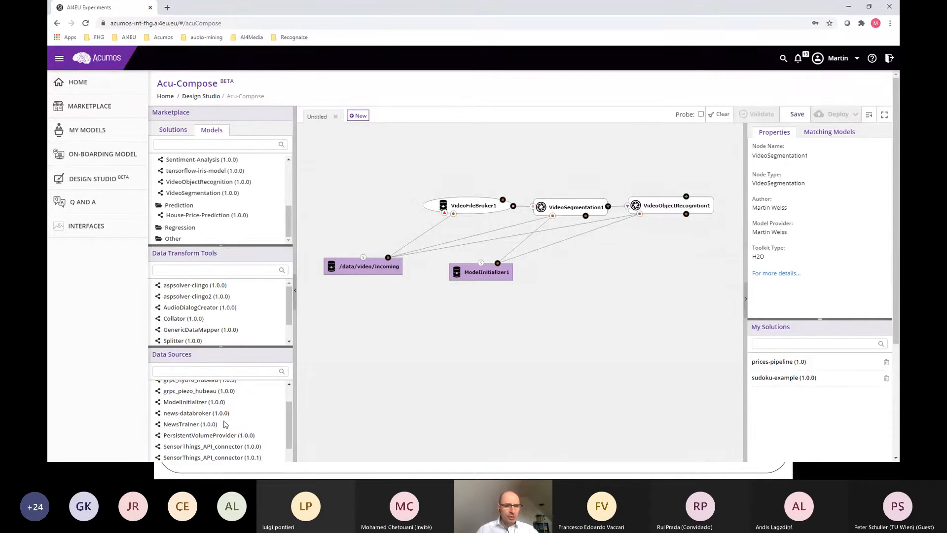
Step: Add a TensorBoardConnector (1.0.0) node beside ModelInitializer1, link it to VideoObjectRecognition1's configuration input, and collapse the properties area
scroll(224, 424, down, 1)
scroll(224, 424, down, 1)
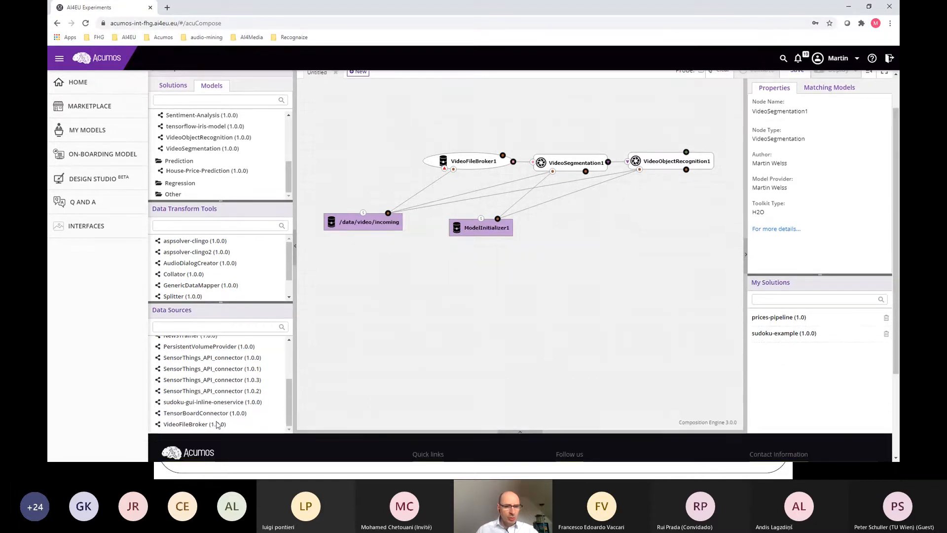
drag(198, 416, 637, 171)
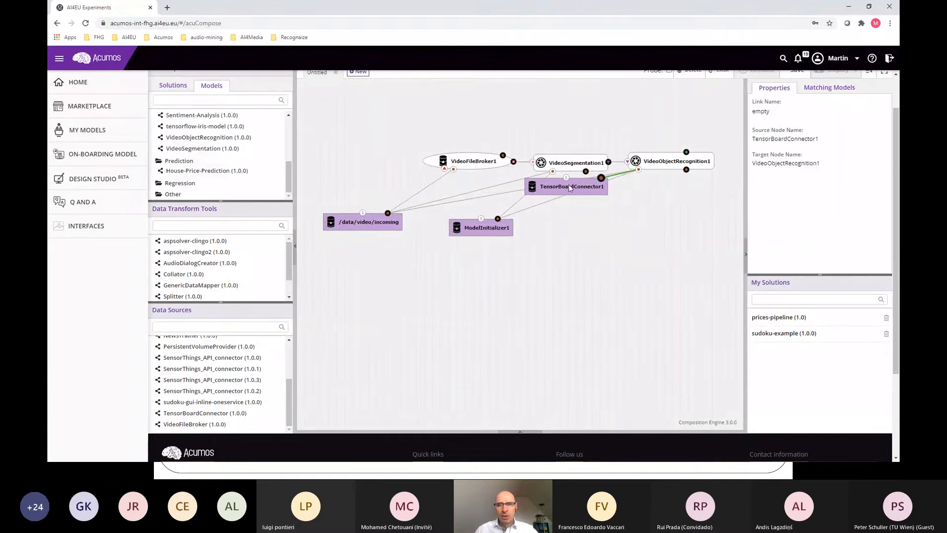
drag(569, 184, 595, 224)
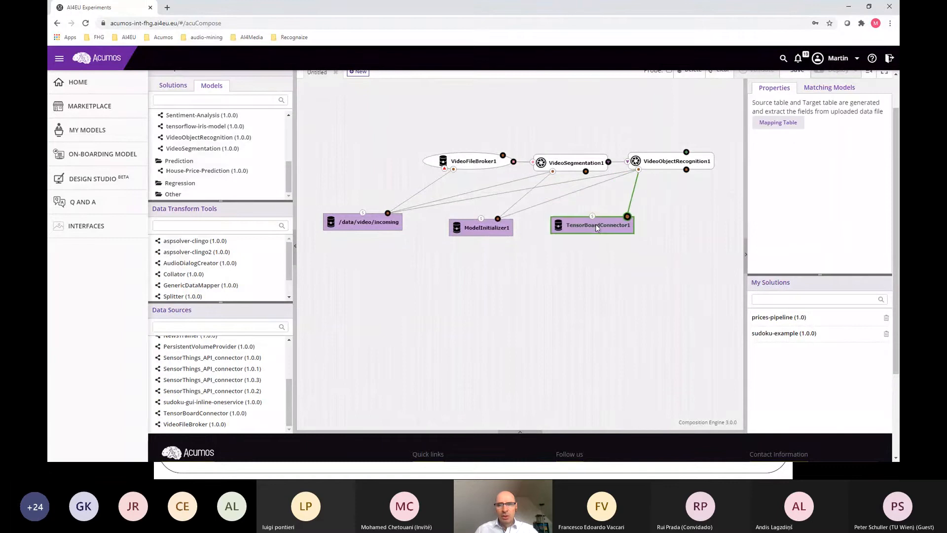
click(745, 254)
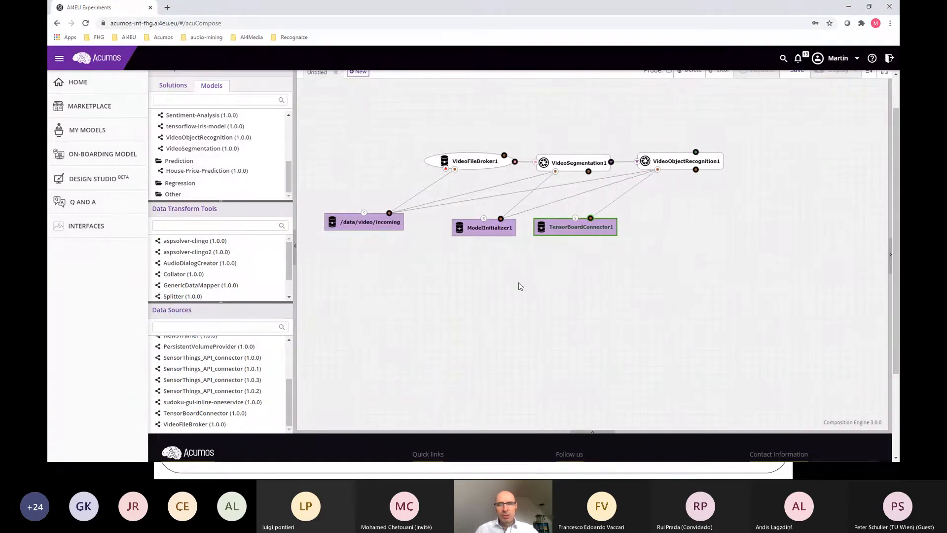
scroll(520, 286, up, 1)
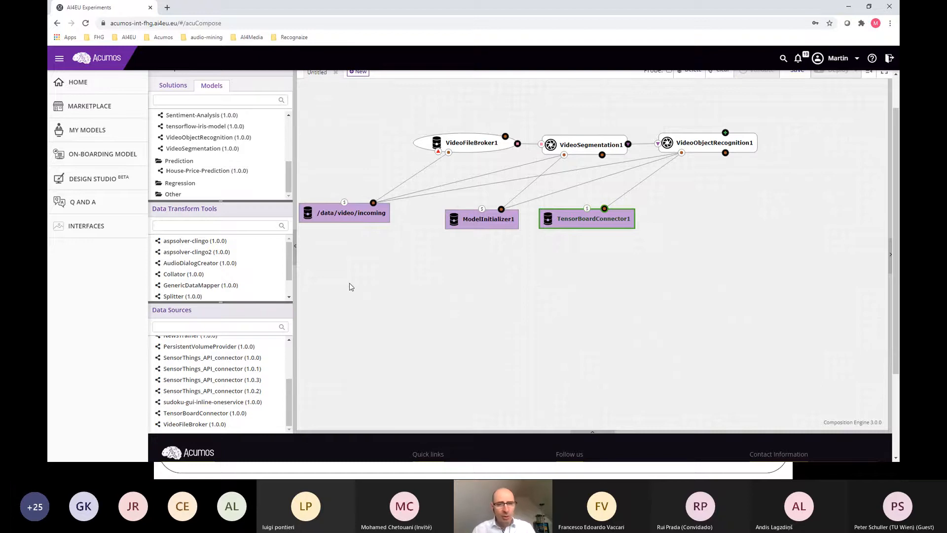
Step: Switch to the virtual-lab-complete.pdf document in Adobe Acrobat Reader
key(alt+Tab)
key(alt+Tab)
key(alt+Tab)
key(alt+Tab)
key(alt+Tab)
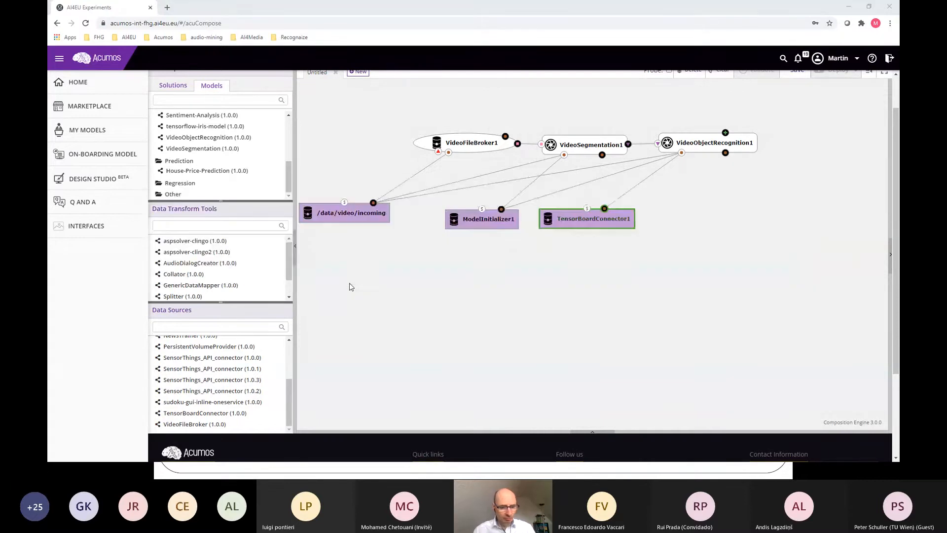
key(super)
key(alt+Tab)
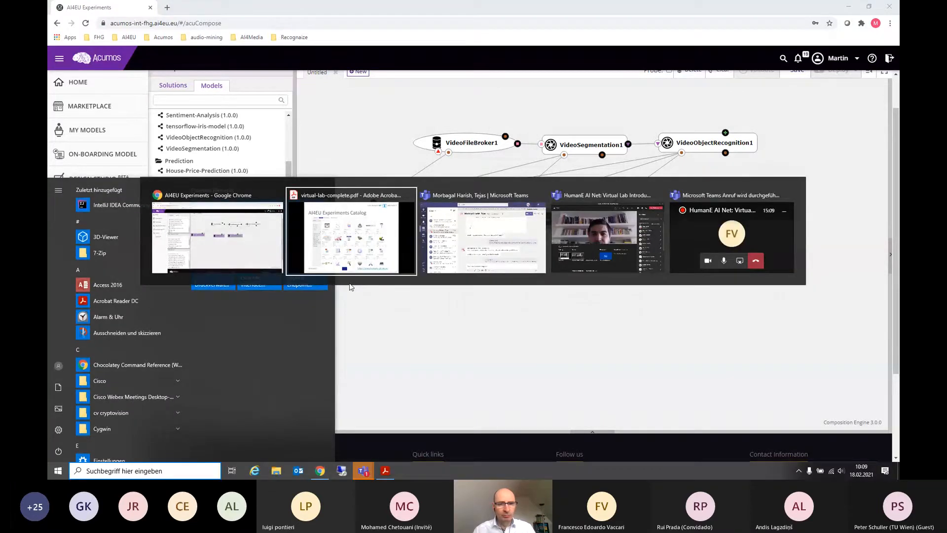